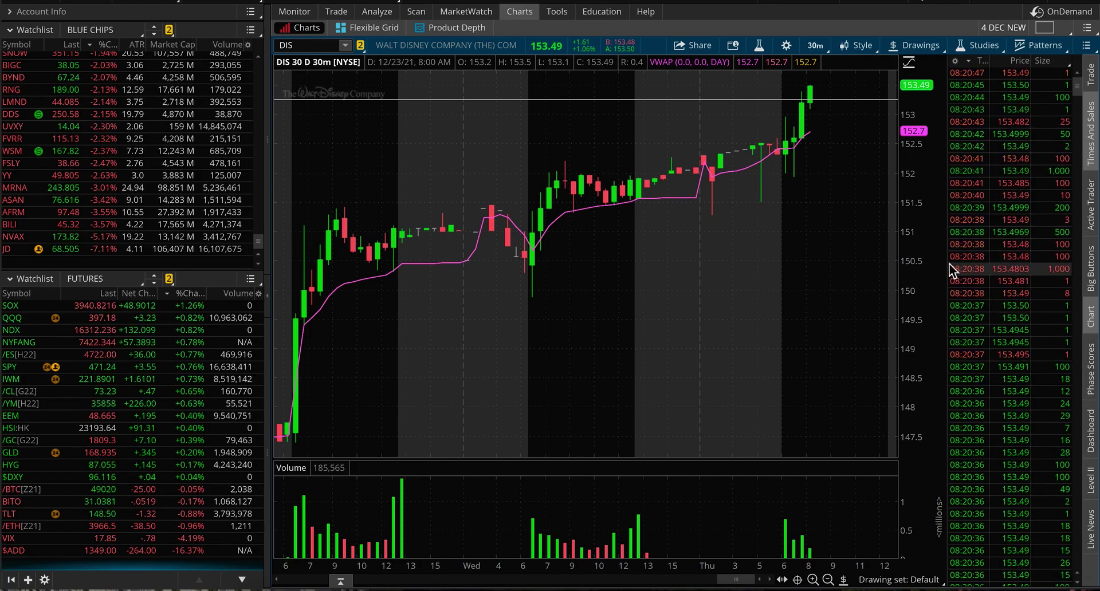
Open the Favorites time-frame list from the DIS chart's 30m button
click(815, 45)
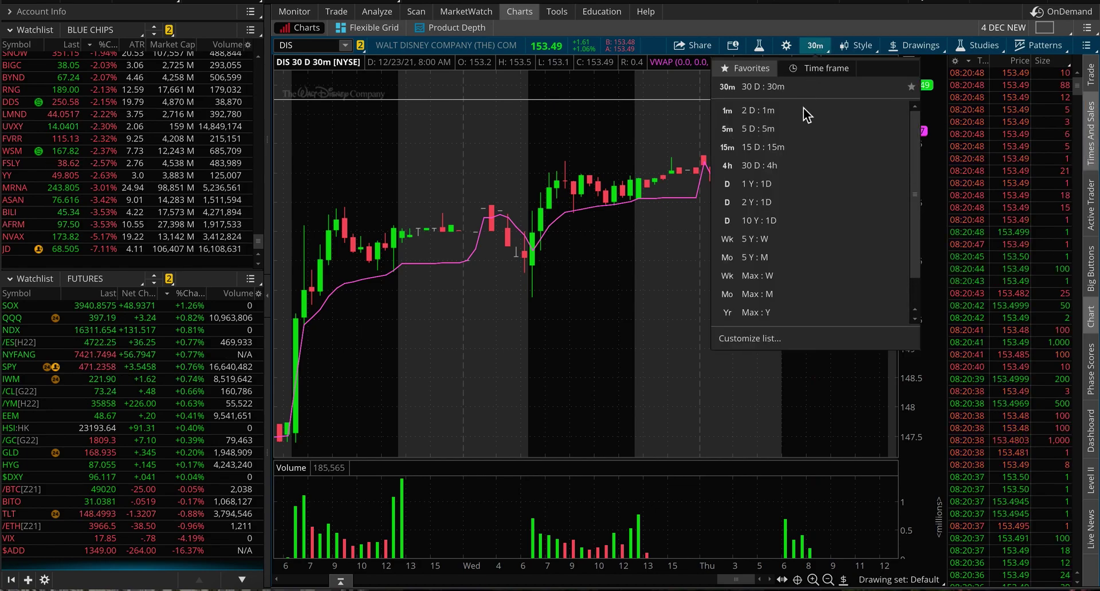
Set the DIS chart to 1 Y : 1D daily candles and zoom into September through December
click(785, 184)
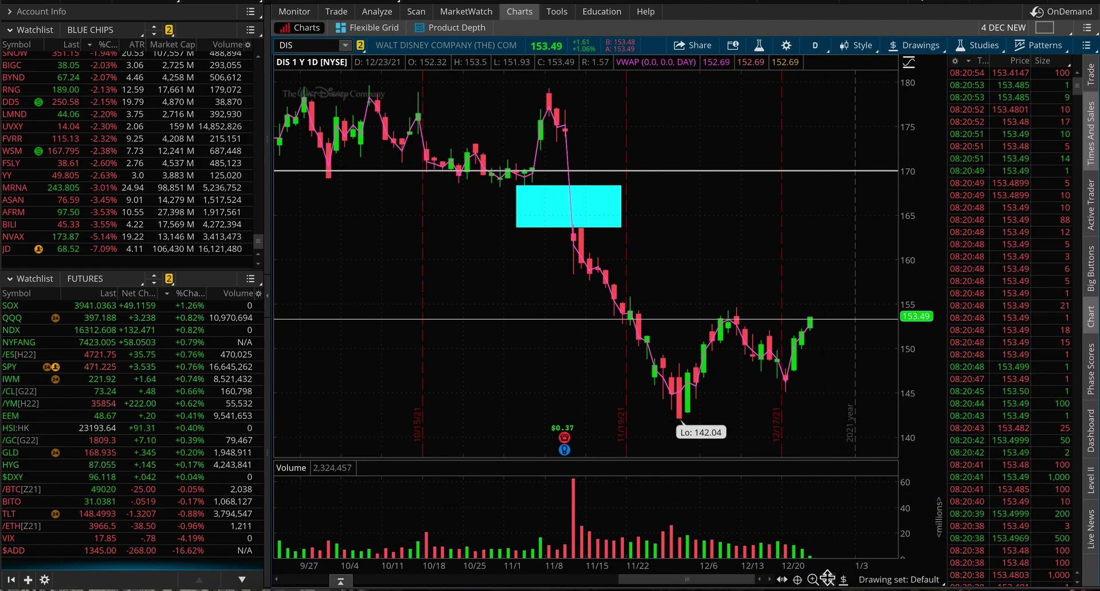
click(828, 580)
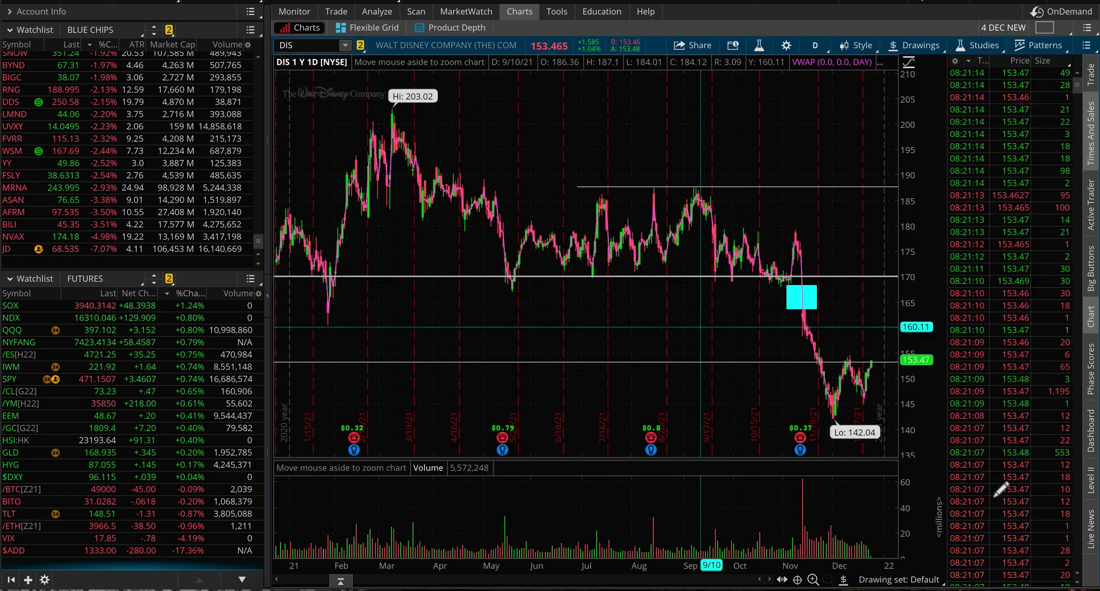
scroll(817, 282, up, 3)
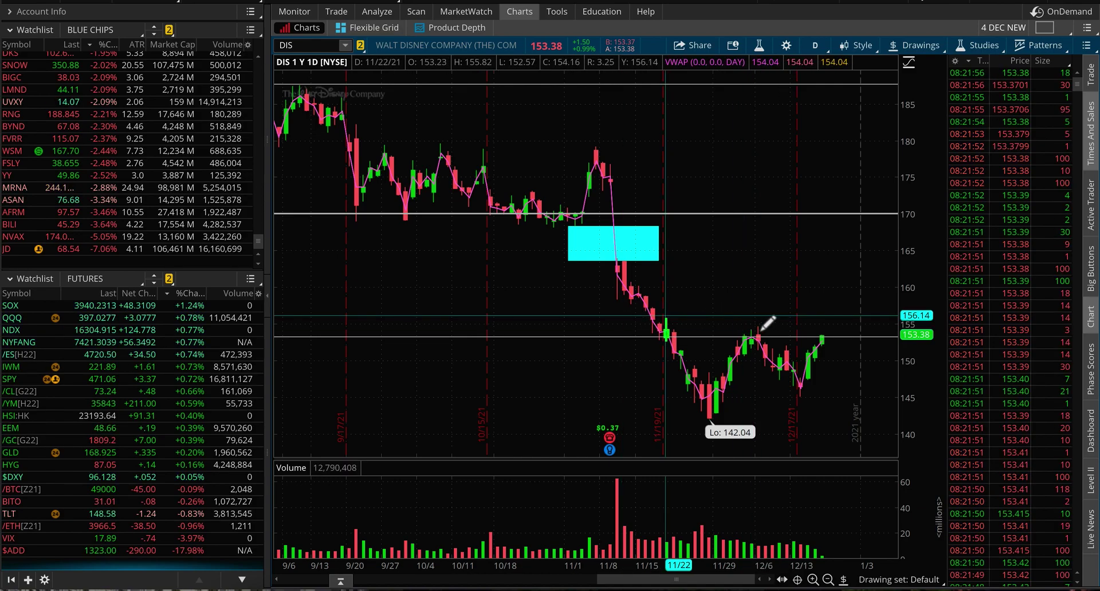
click(983, 45)
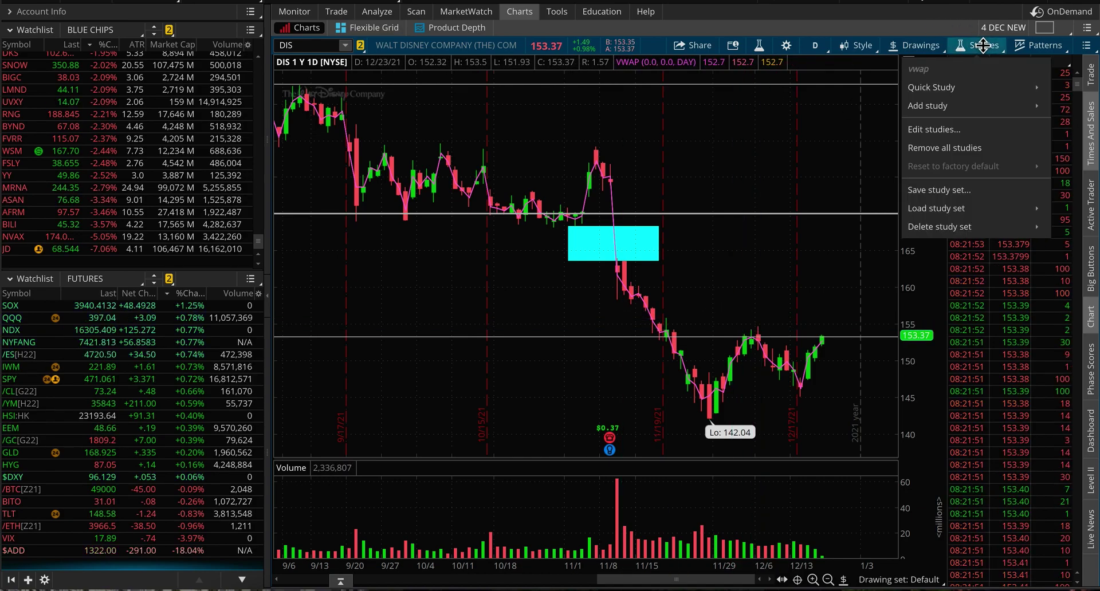
Load the 20, 50, 100, 200 SMA study set onto the DIS daily chart
click(965, 207)
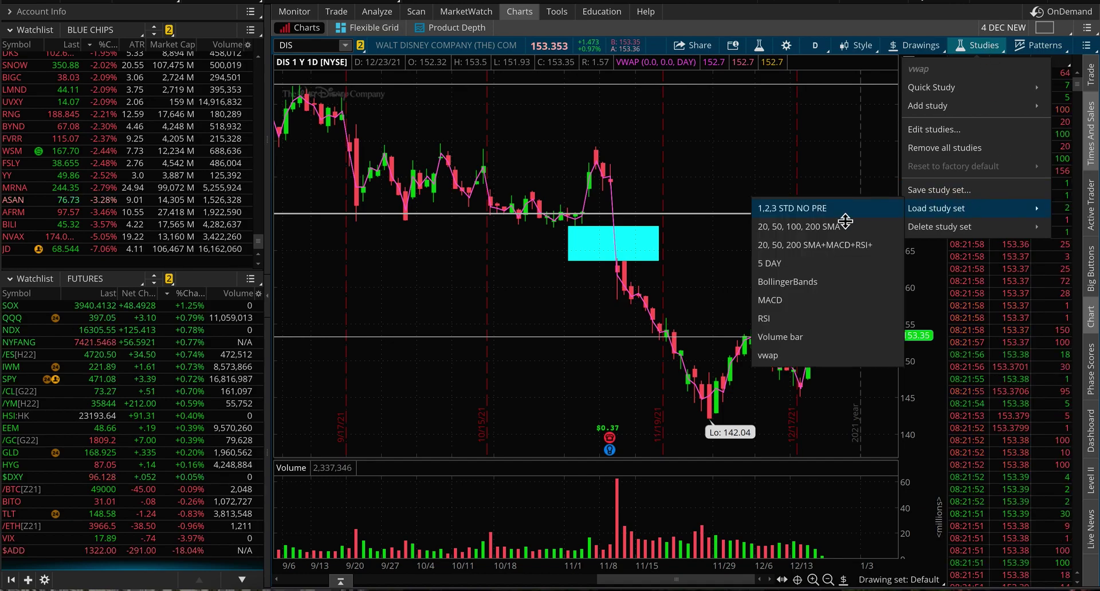
click(842, 227)
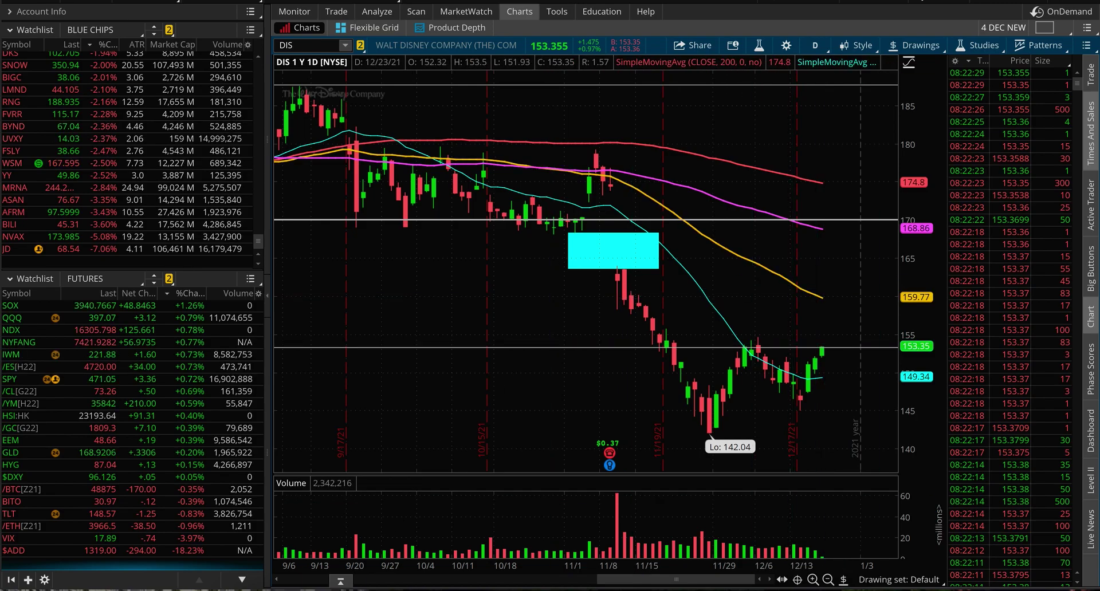
key(super+space)
Launch Epic Pen from Spotlight with 'epi' and ignore CleanMyMac's non-responsive app warning
text(q)
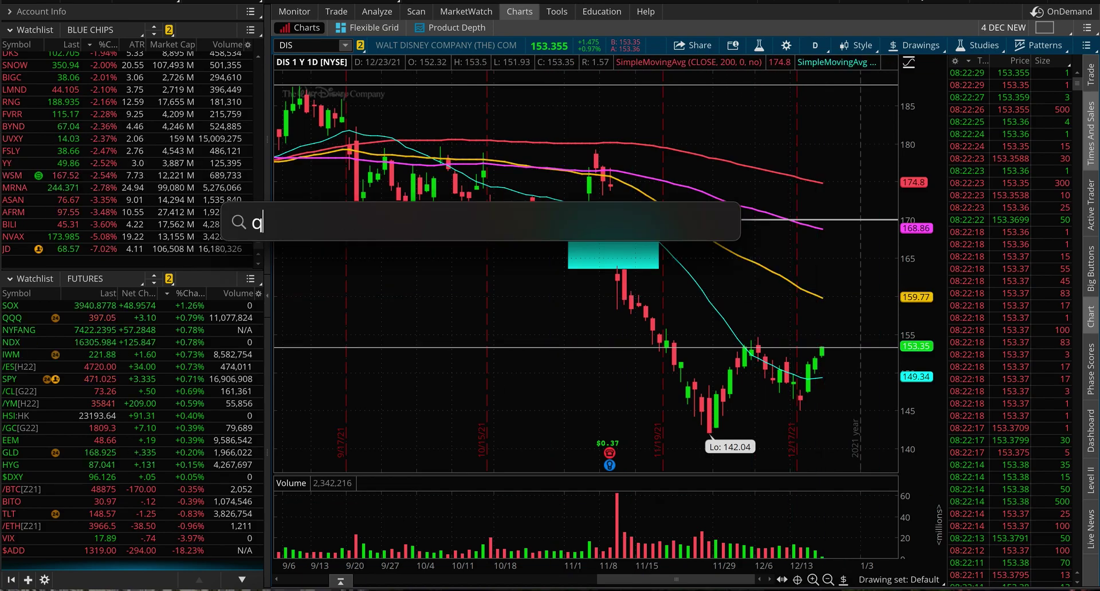
key(BackSpace)
text(epi)
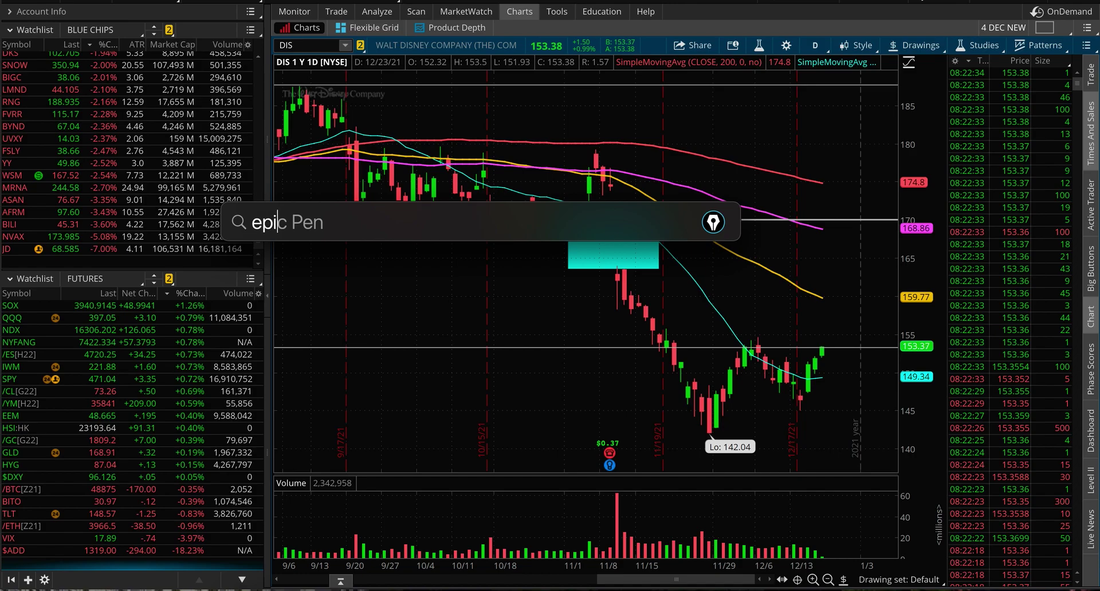
key(Return)
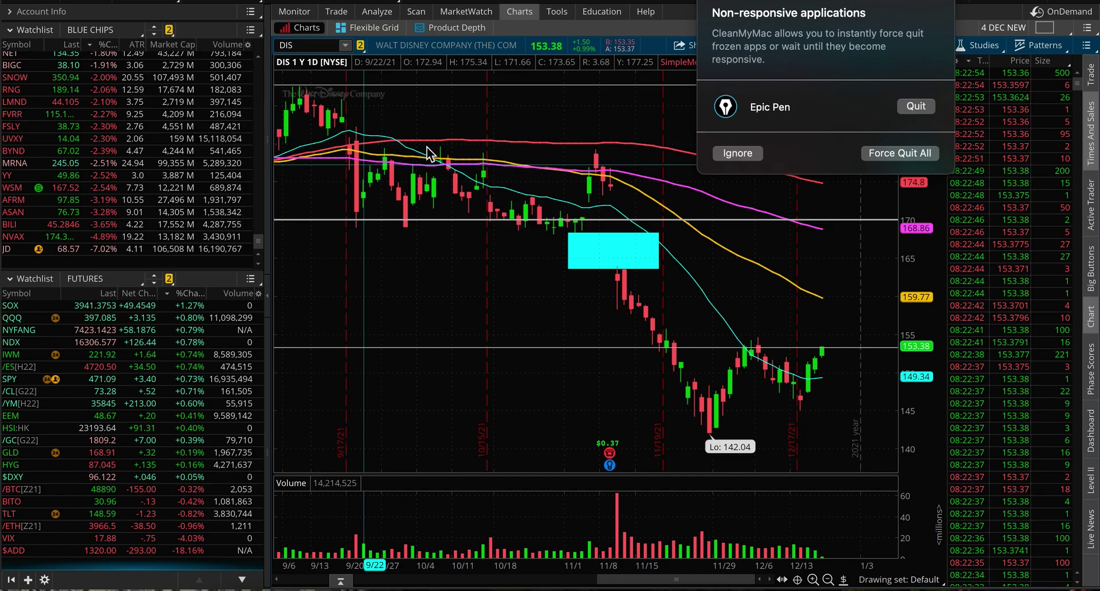
click(753, 155)
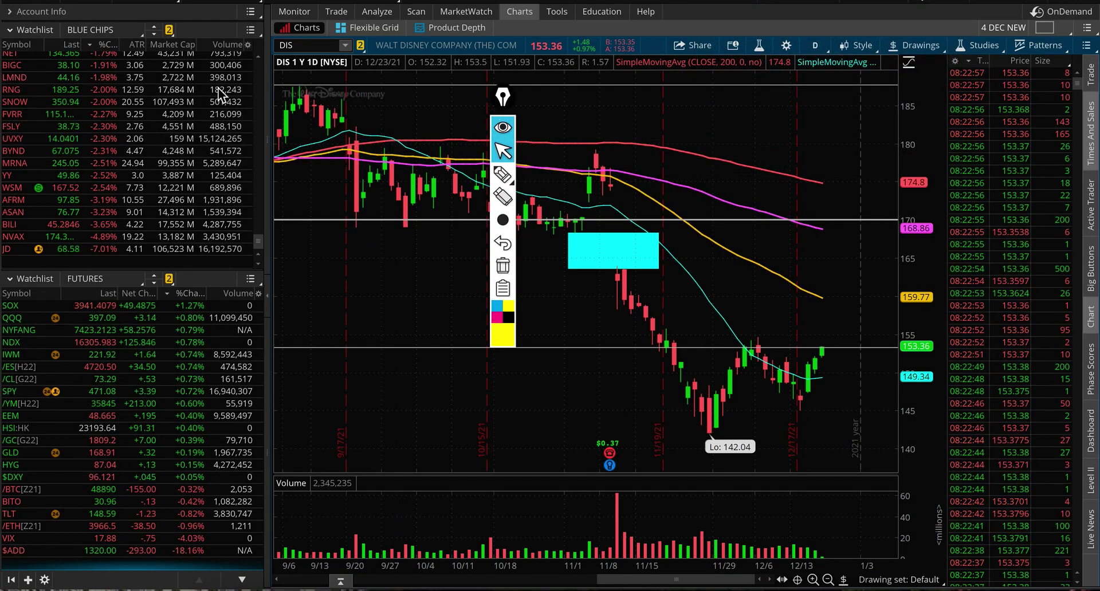
Move the Epic Pen toolbar aside, select the highlighter, and clear existing marks
mouse_move(507, 100)
mouse_down()
mouse_move(325, 92)
mouse_move(188, 33)
mouse_up()
click(182, 106)
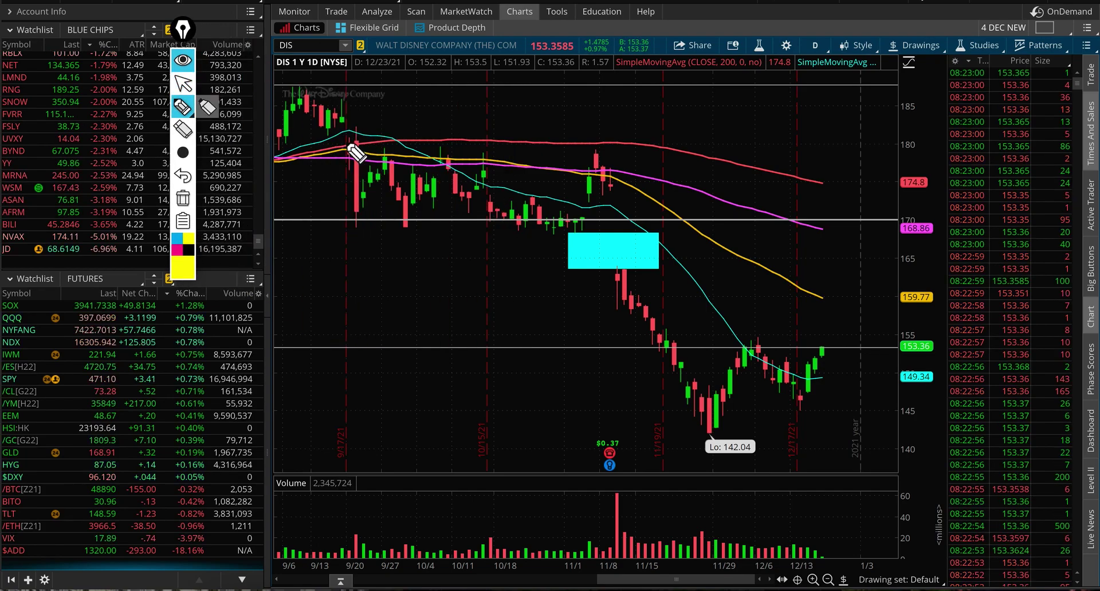
click(183, 198)
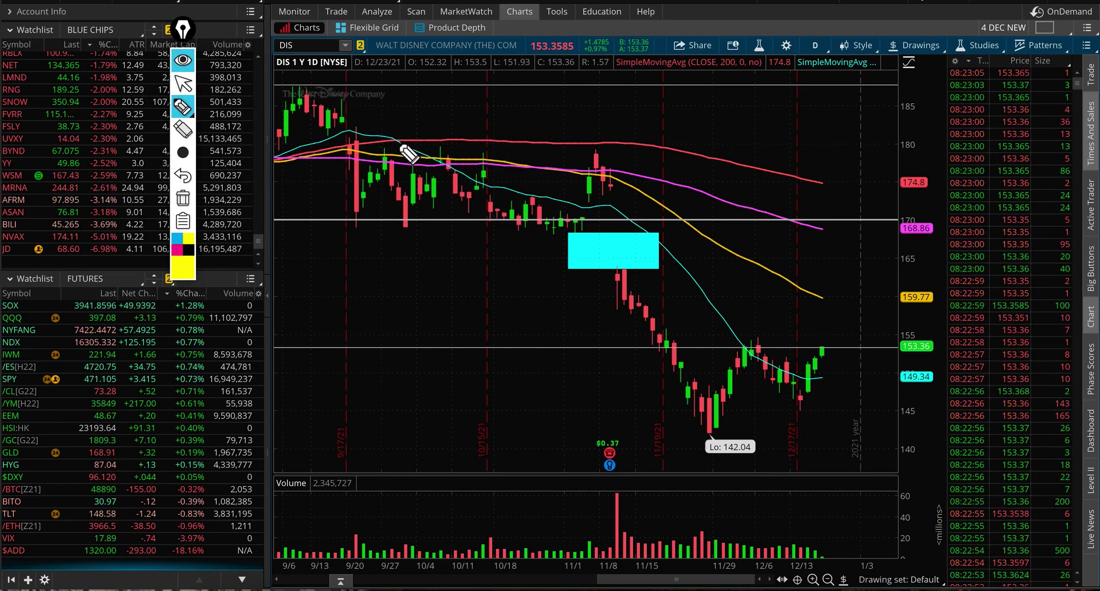
Highlight the moving averages near 177 in yellow, adding ticks and a 170-level mark
drag(350, 153, 510, 160)
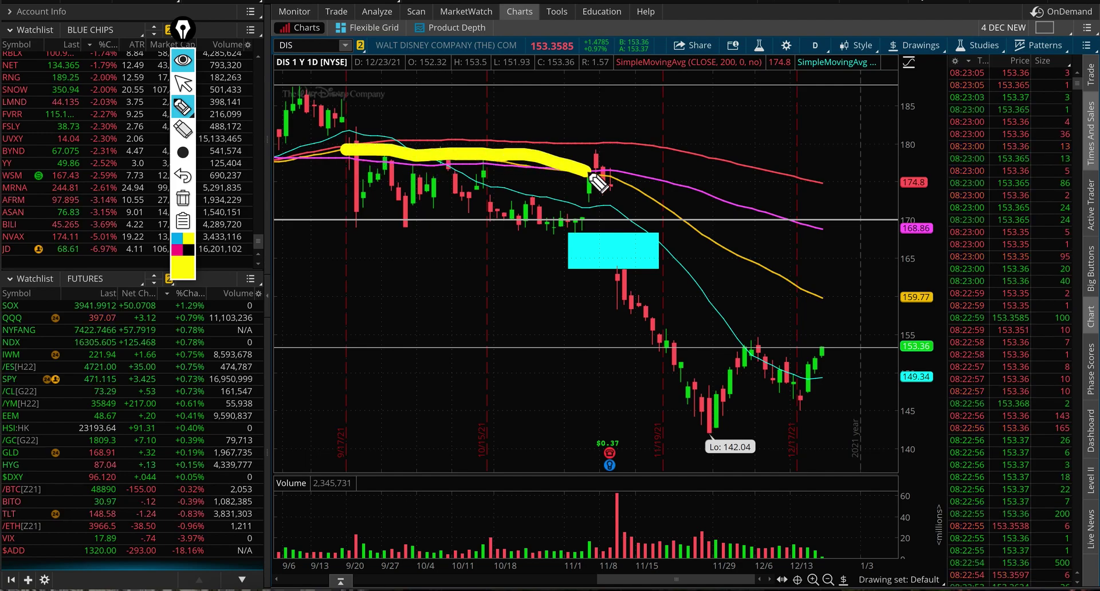
drag(592, 174, 650, 188)
drag(712, 235, 824, 294)
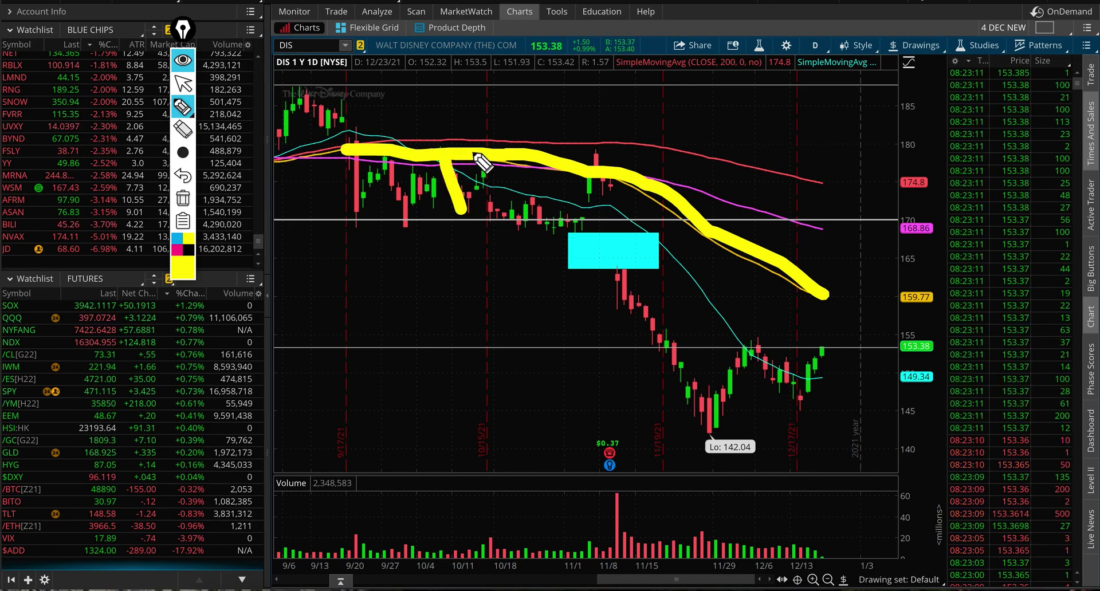
drag(475, 153, 486, 198)
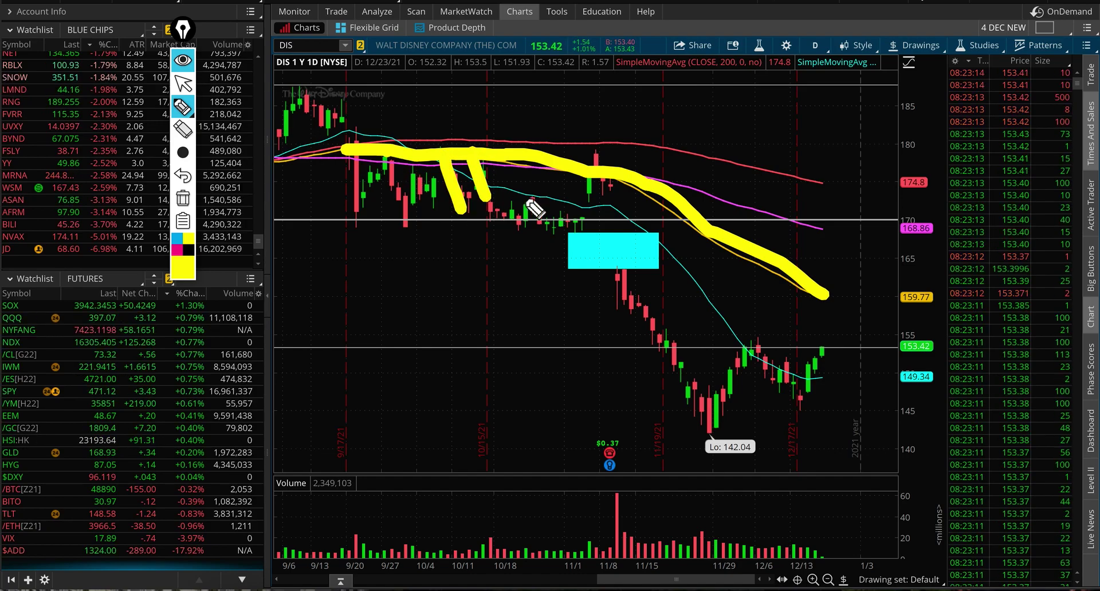
drag(415, 163, 394, 192)
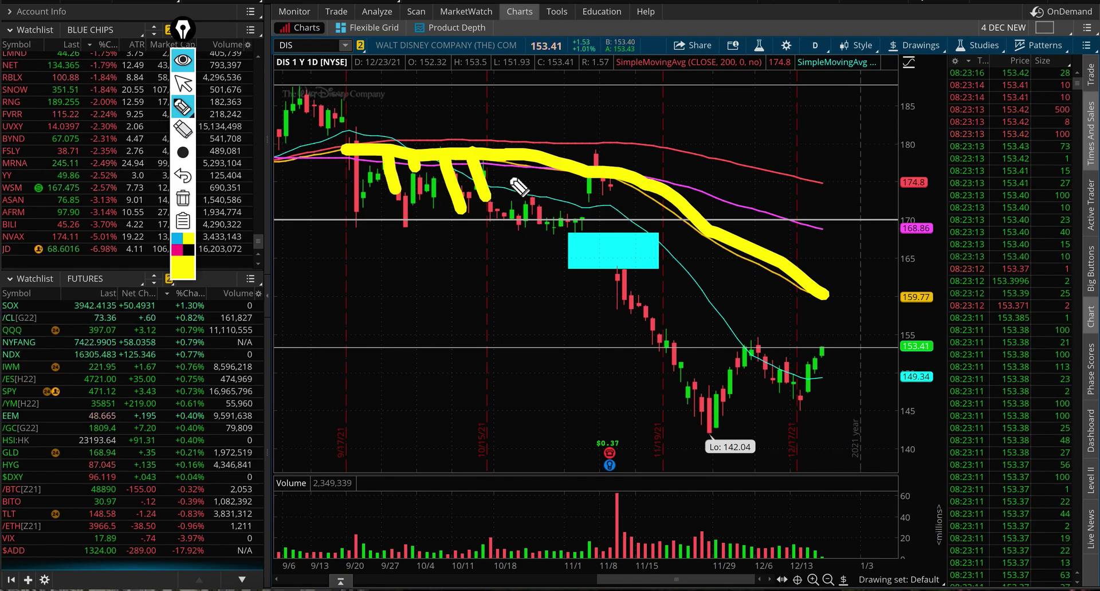
drag(592, 171, 594, 195)
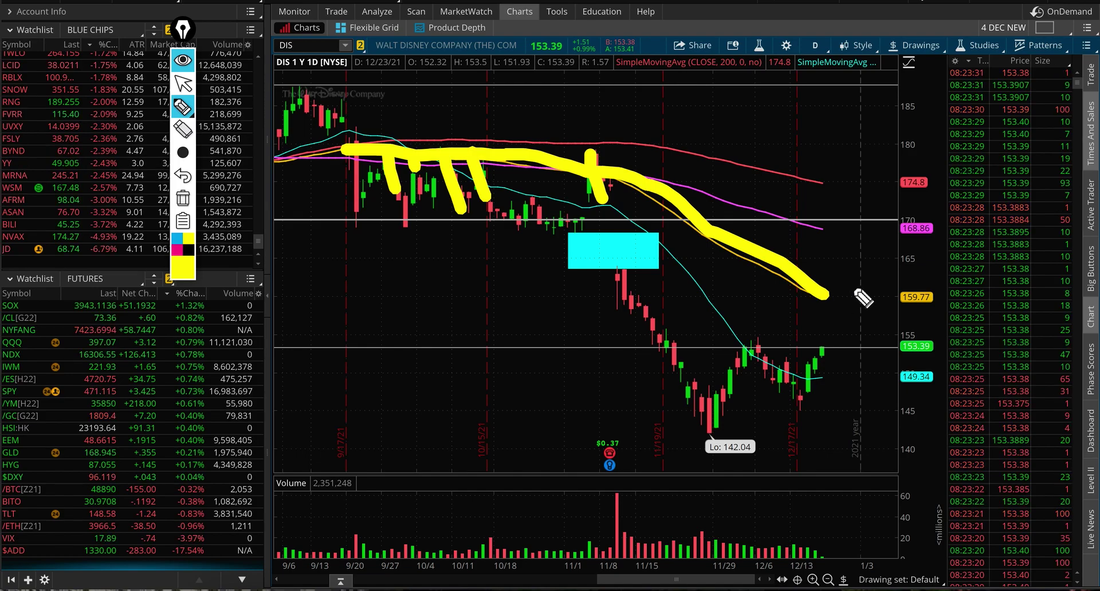
drag(835, 218, 935, 199)
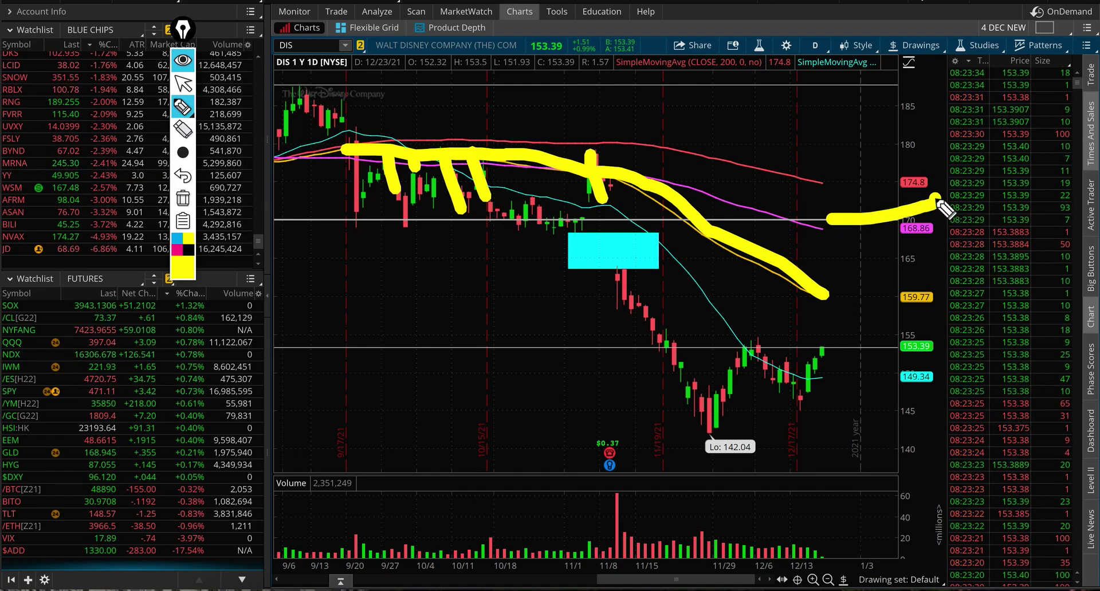
Clear the ink, underline the December lows in yellow, then erase that stroke
click(184, 198)
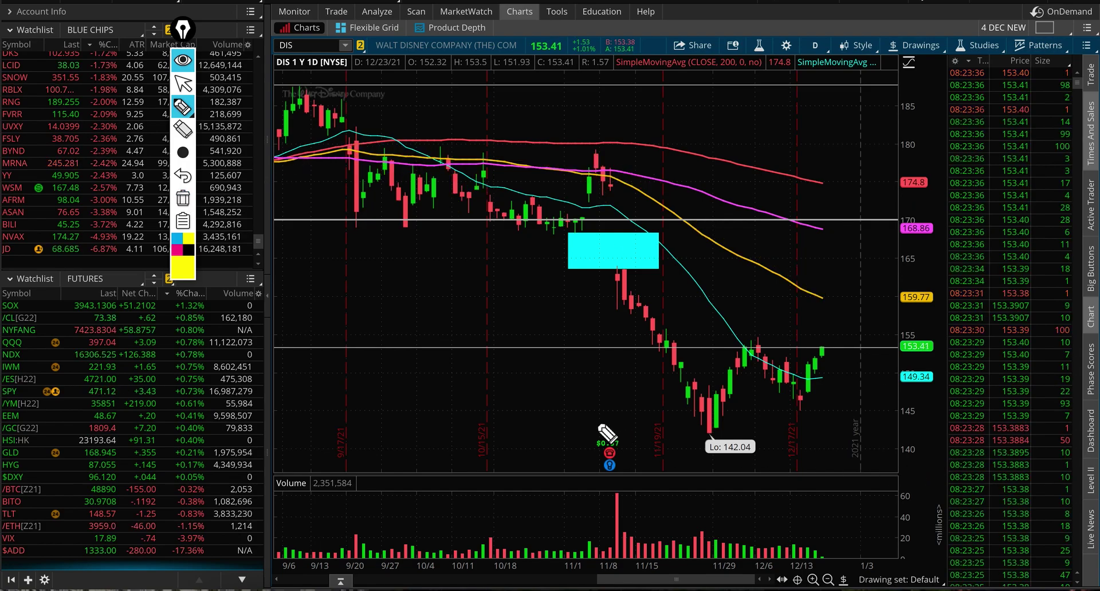
click(669, 405)
drag(778, 418, 858, 423)
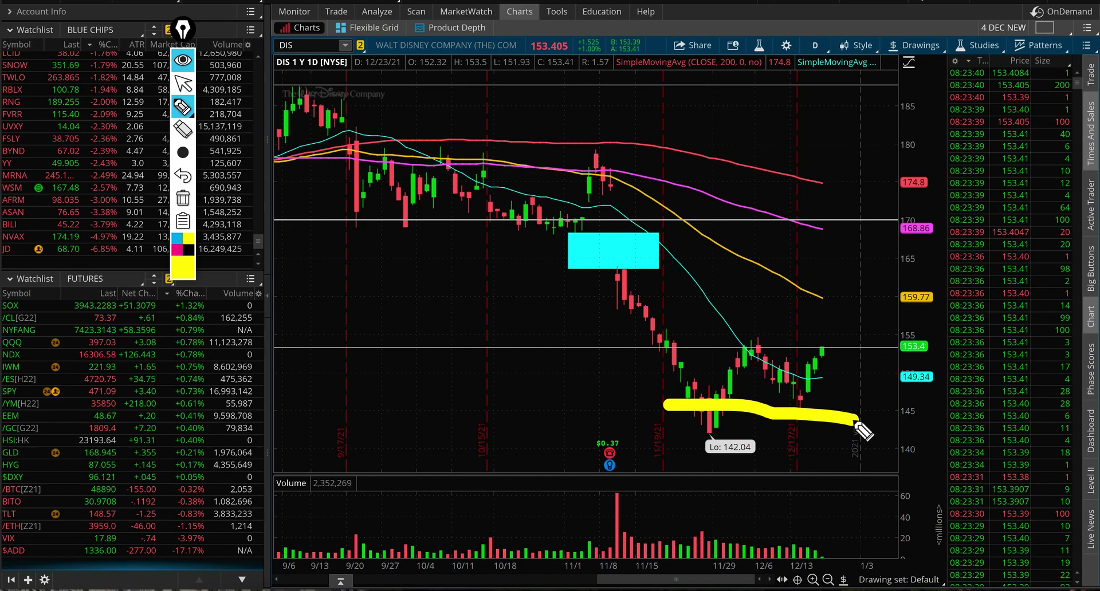
click(184, 202)
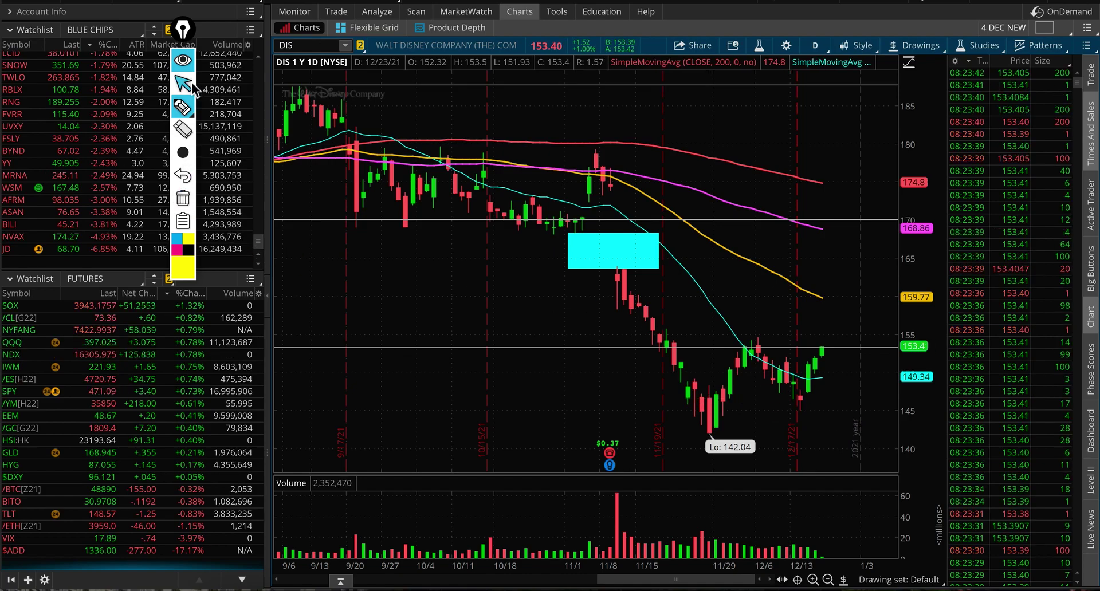
Load the saved MACD study set, adding a MACD pane below volume
click(983, 45)
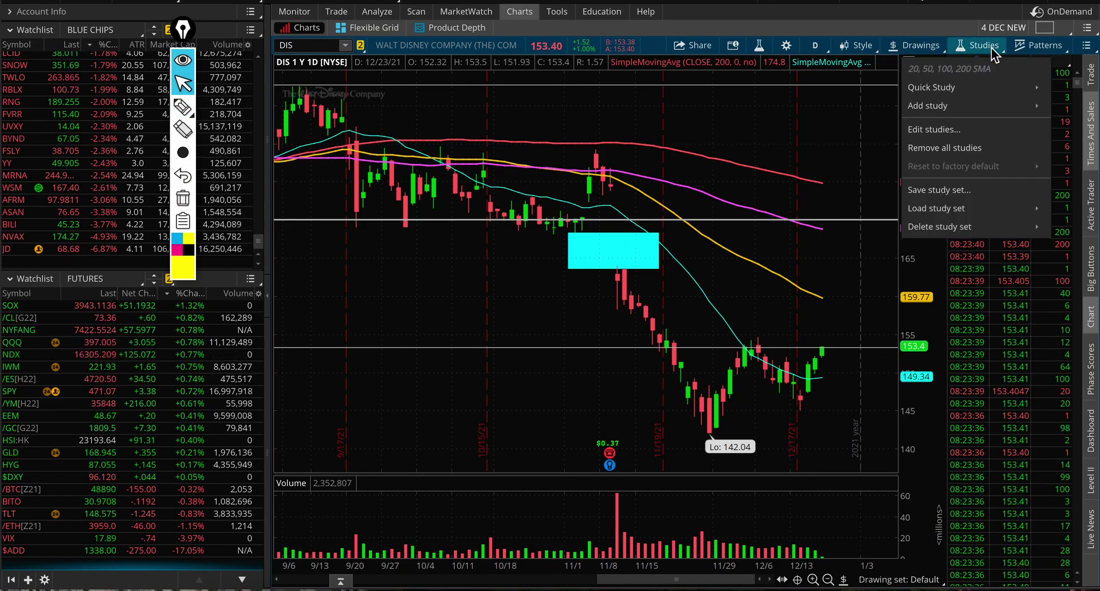
mouse_move(966, 211)
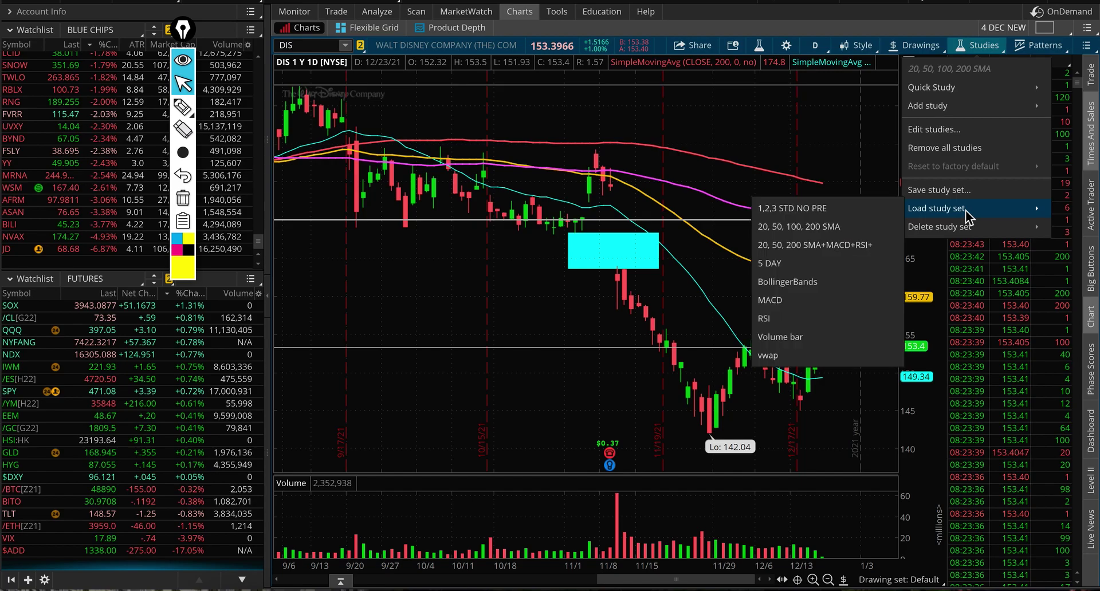
click(789, 304)
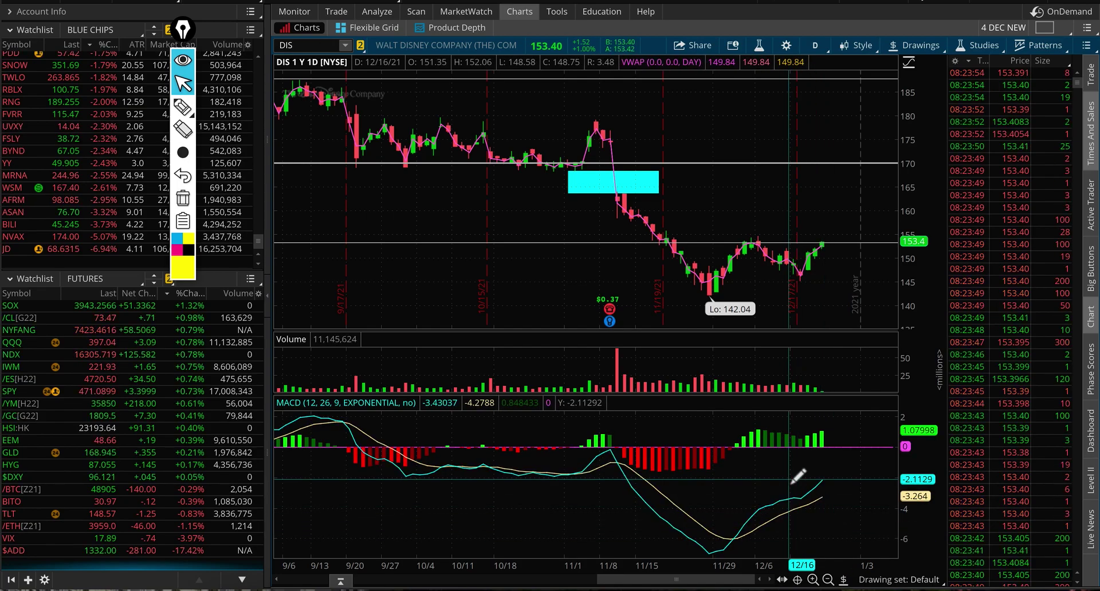
Zoom the DIS chart out to about one year and adjust the visible date range
click(829, 580)
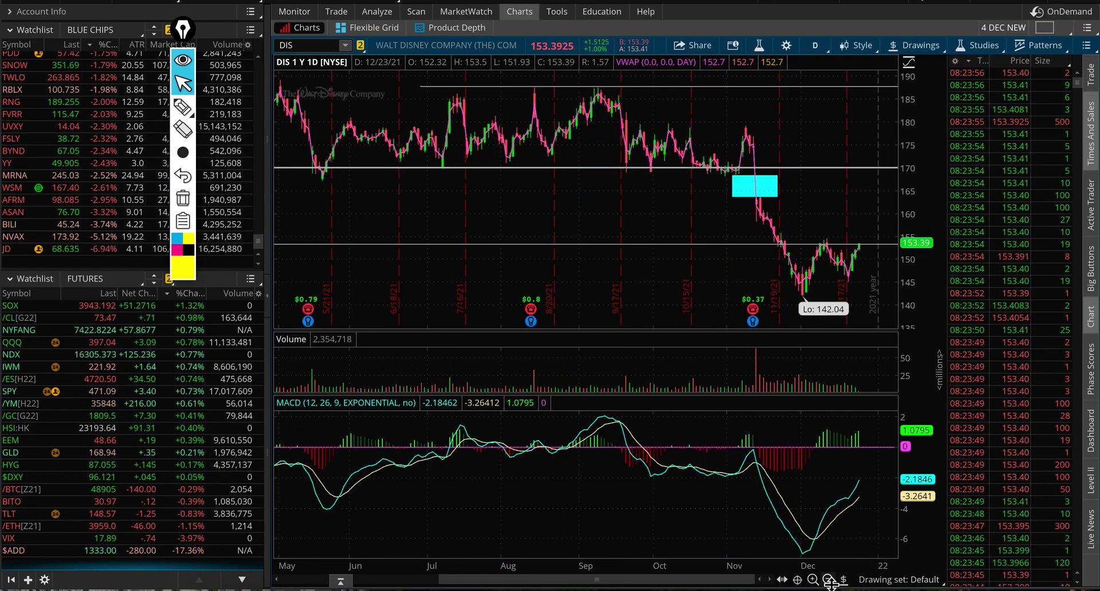
click(829, 580)
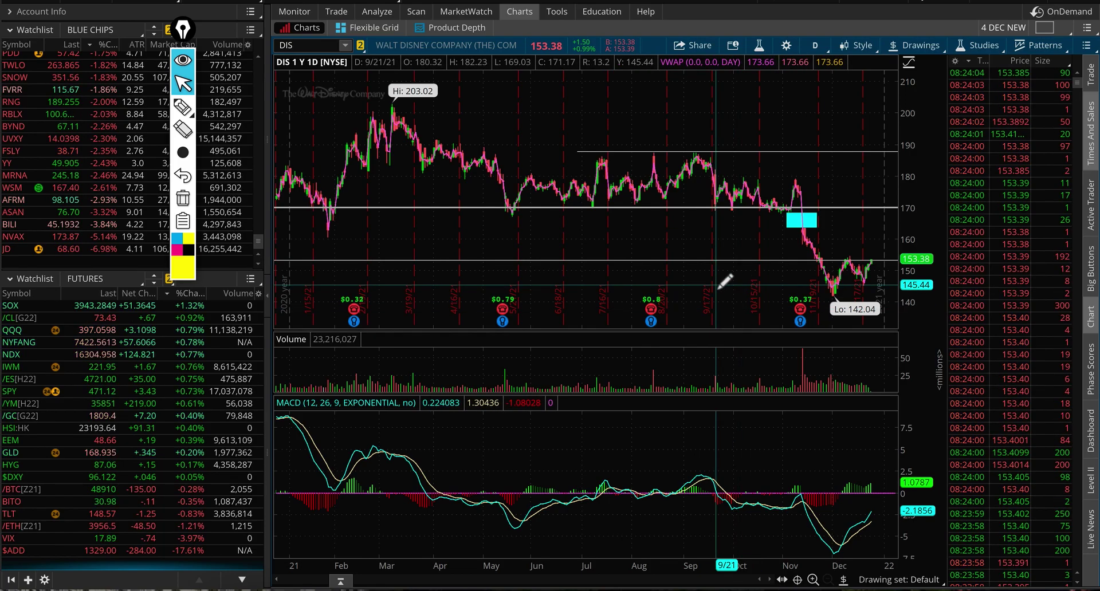
scroll(857, 332, up, 3)
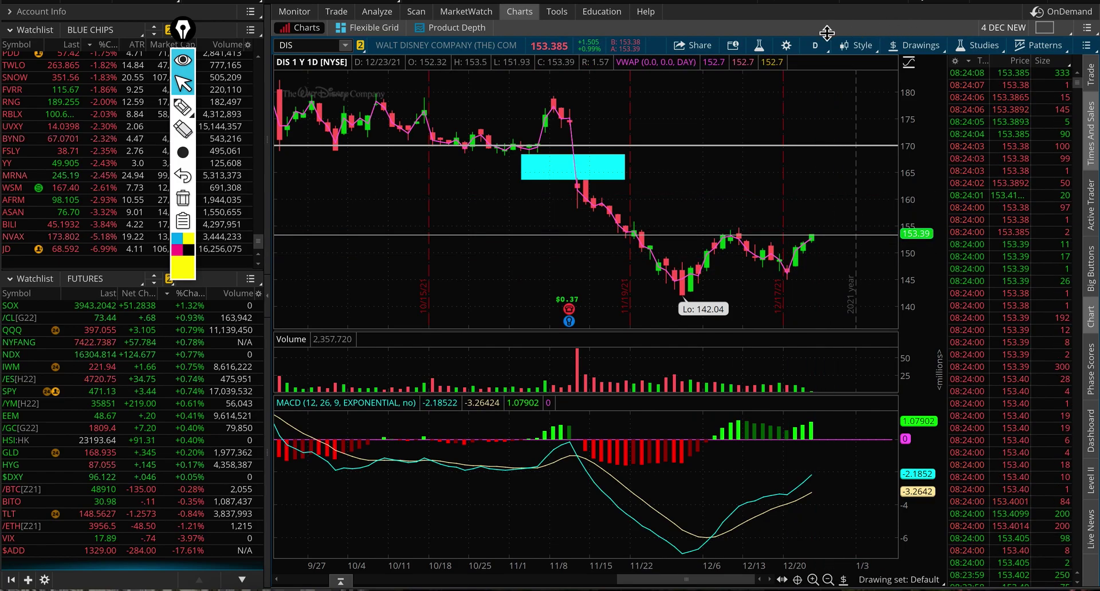
click(971, 44)
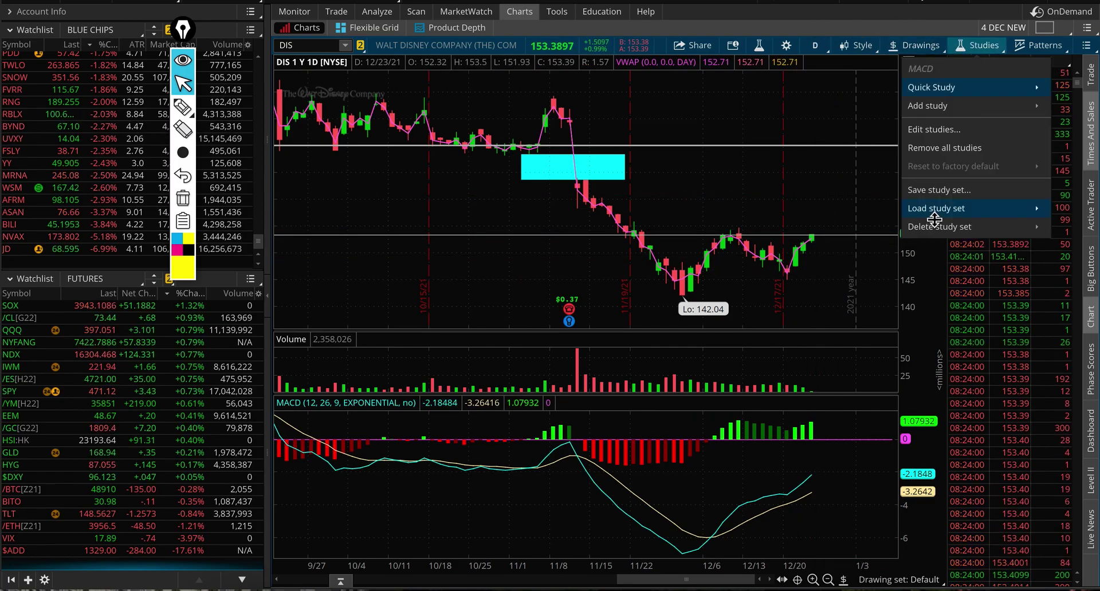
Load the Volume bar study set, drawing a volume profile with levels 191.2, 176.87, 168.58
mouse_move(927, 206)
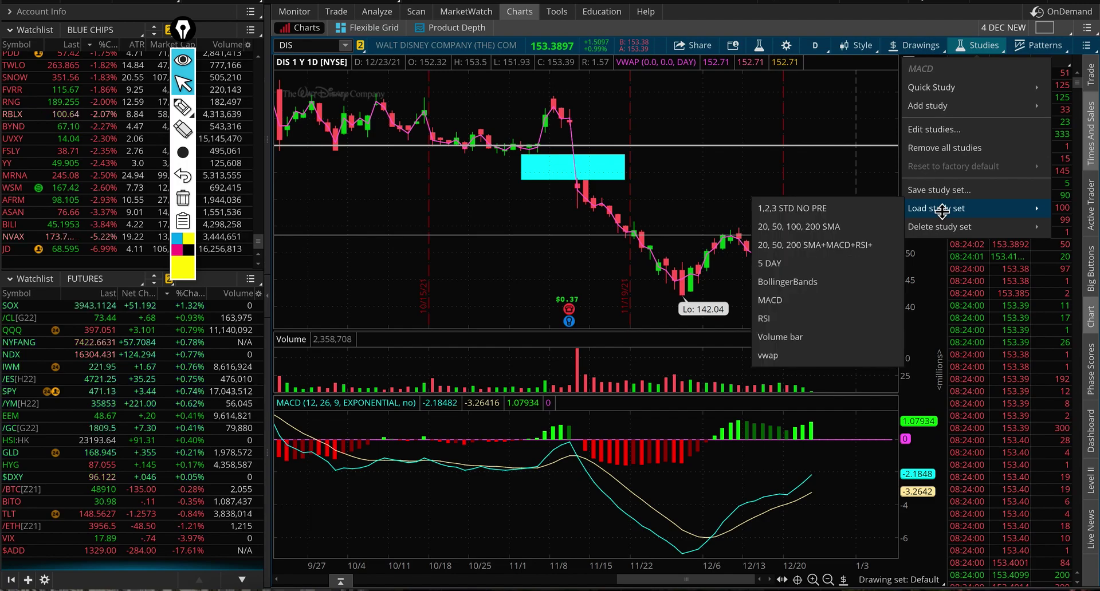
click(808, 338)
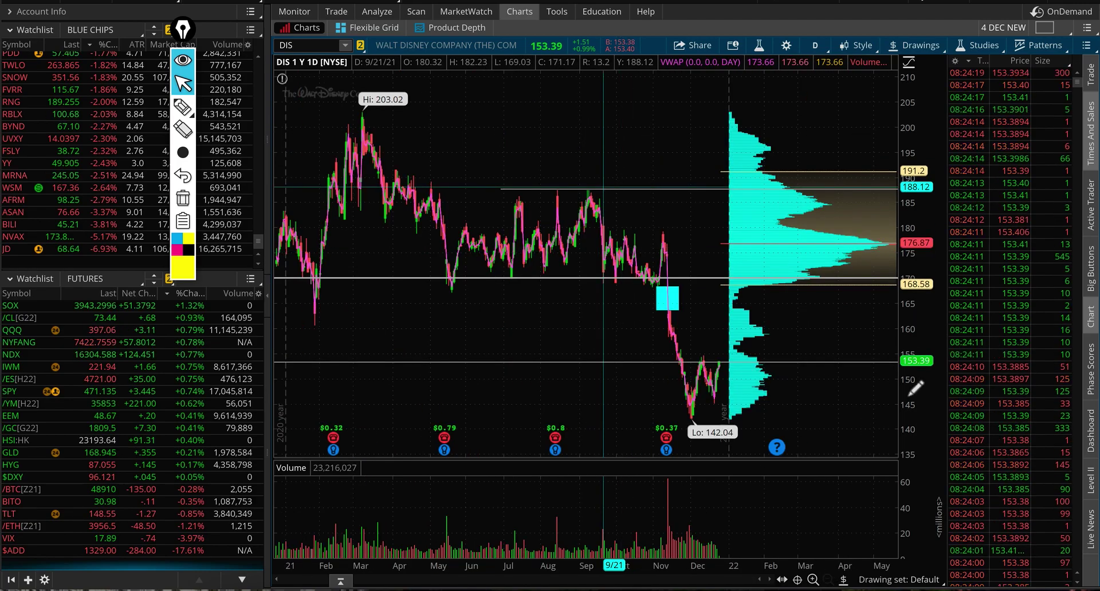
scroll(611, 183, up, 2)
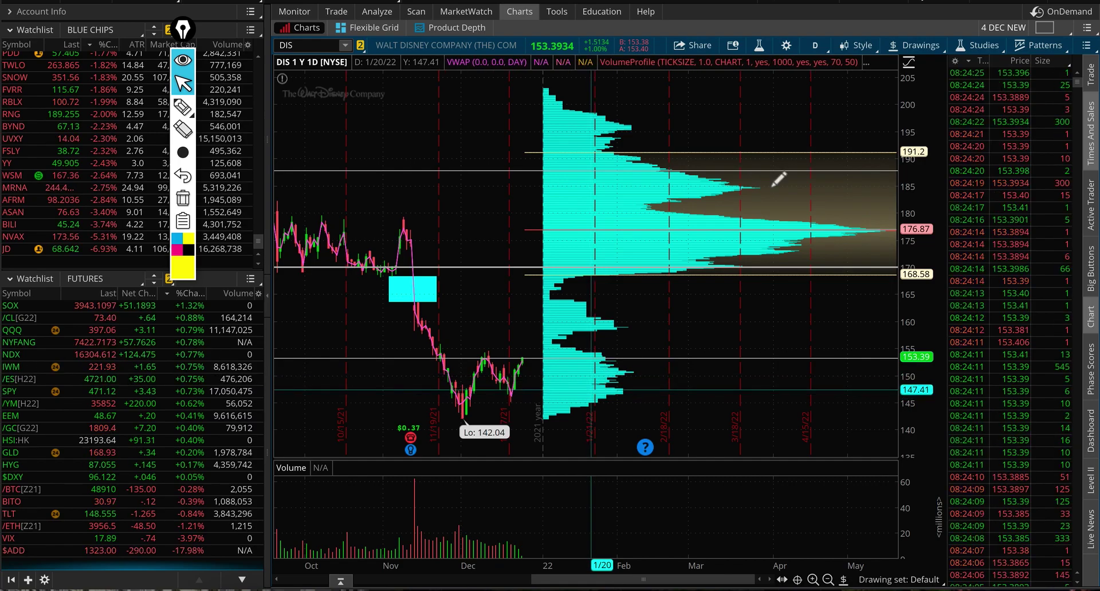
click(818, 46)
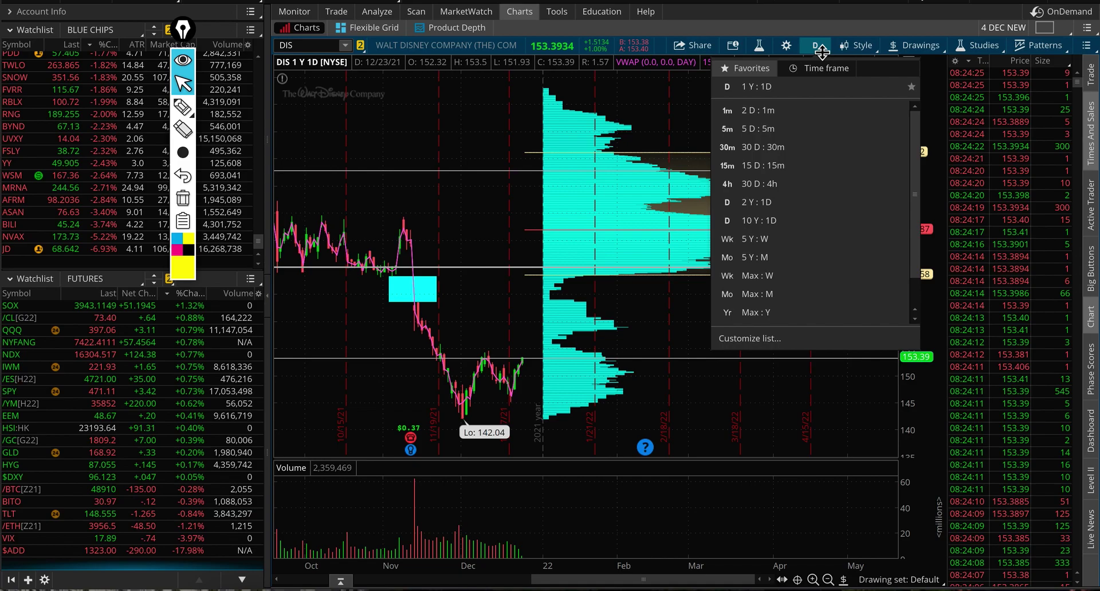
Switch DIS to 2 Y : 1D and zoom out to show the full two-year range
click(789, 203)
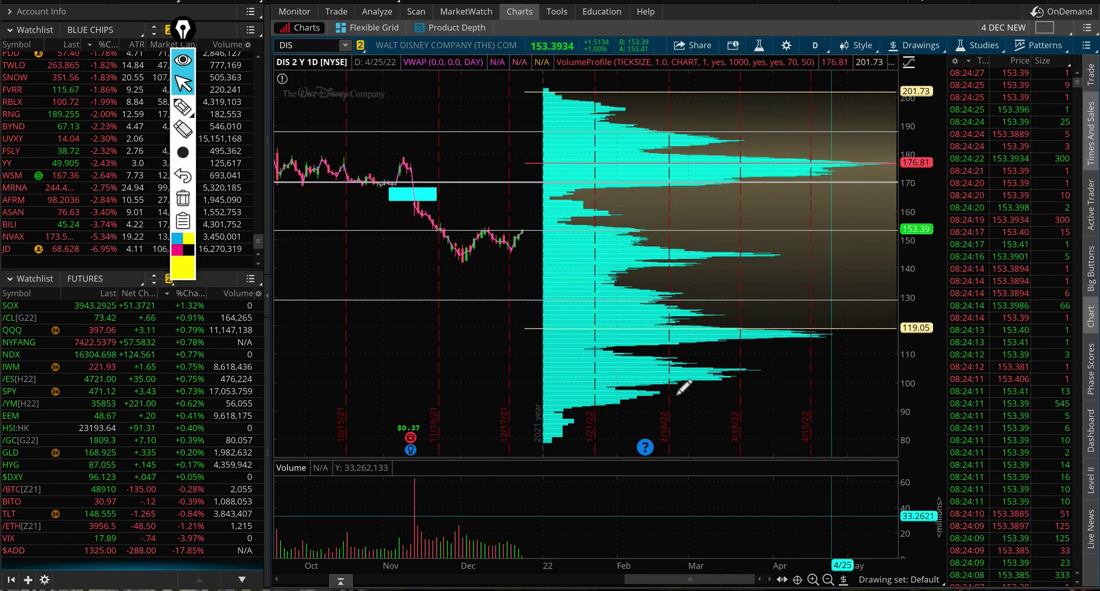
drag(391, 121, 688, 307)
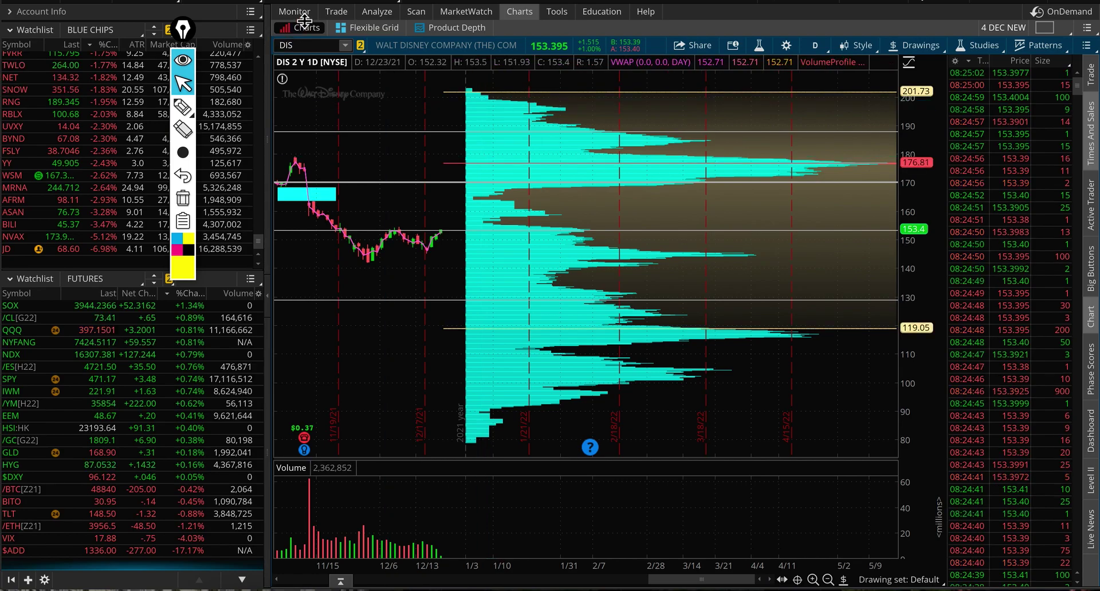
mouse_move(304, 21)
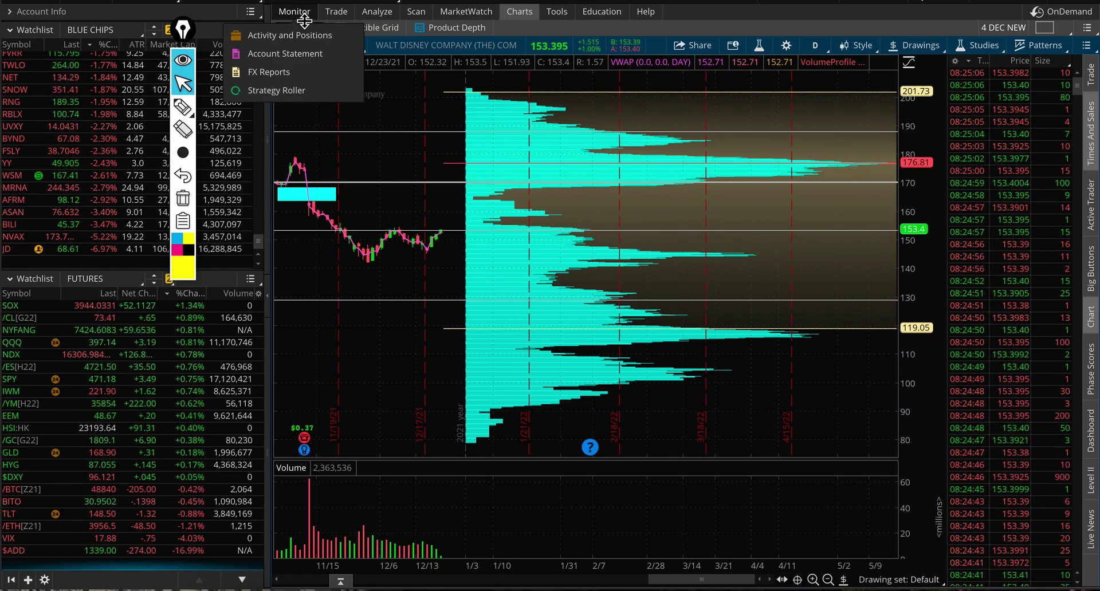
click(828, 580)
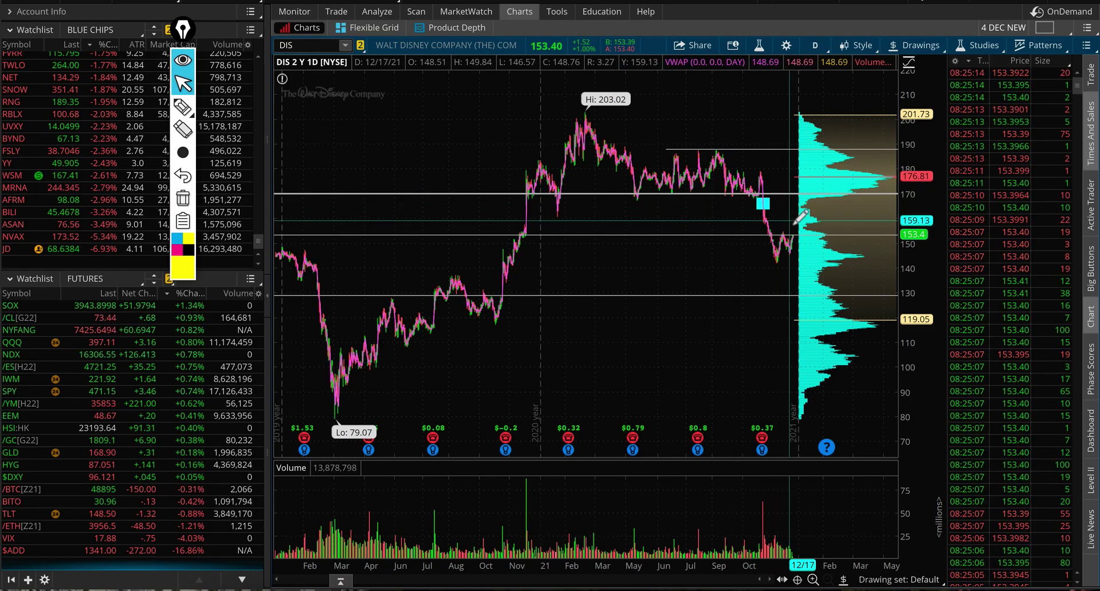
click(785, 193)
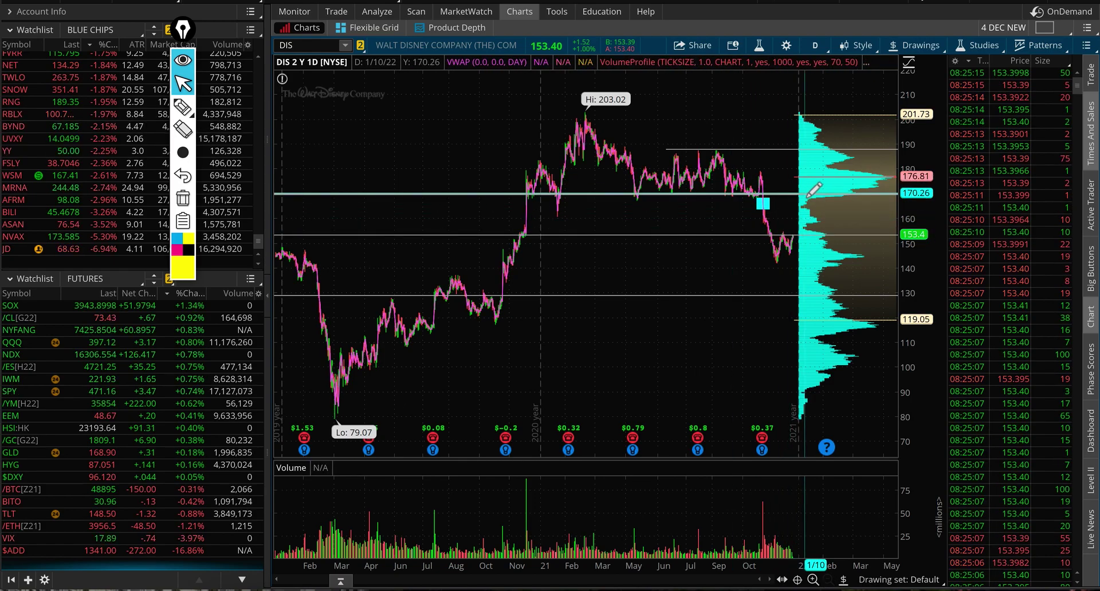